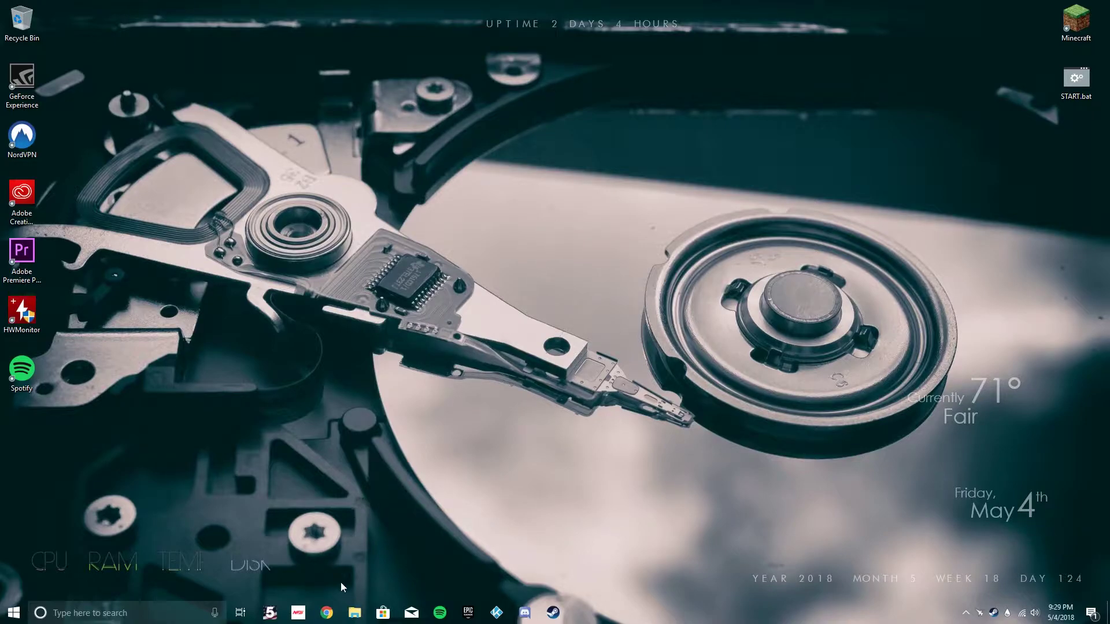
Bring up Chrome and enter minecraft.net/download in the address bar without loading it.
left_click(327, 613)
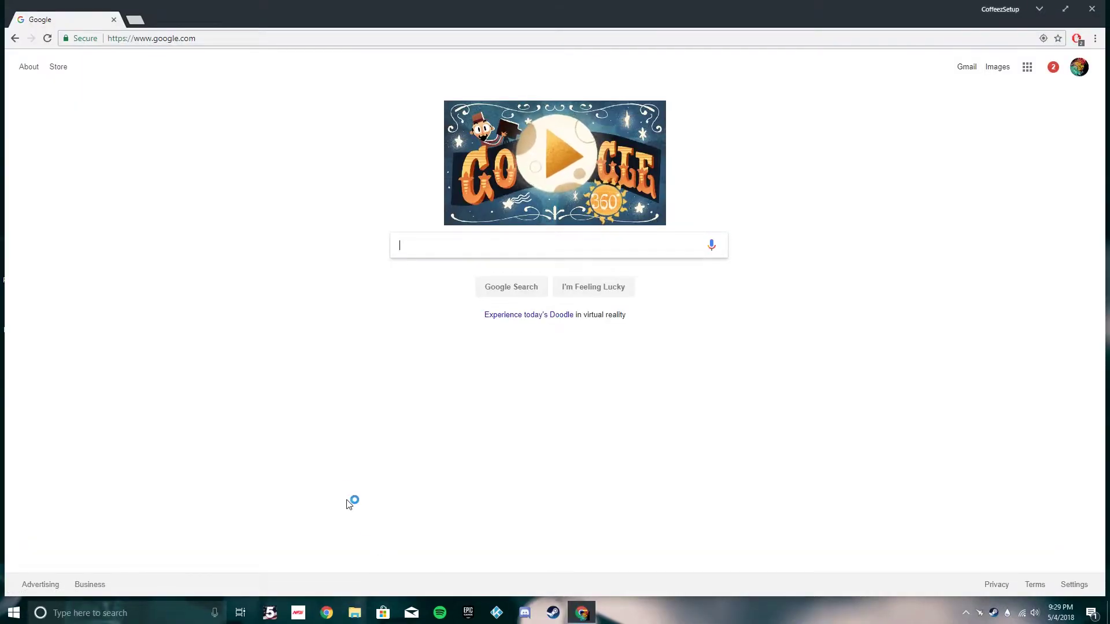
left_click(170, 37)
type("minecraft.ne")
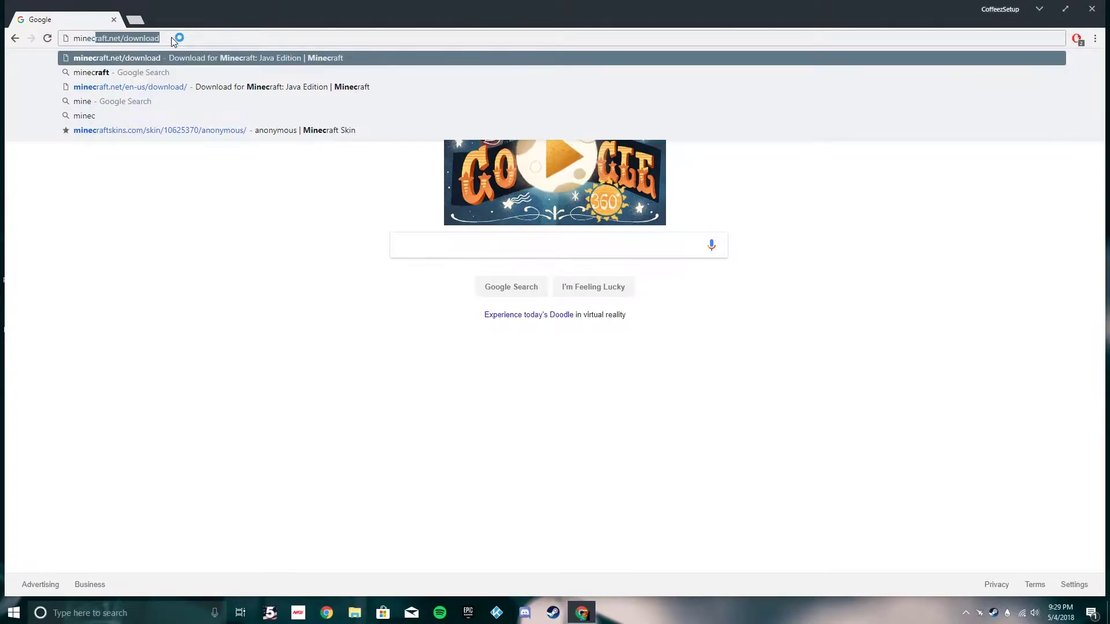
type("t")
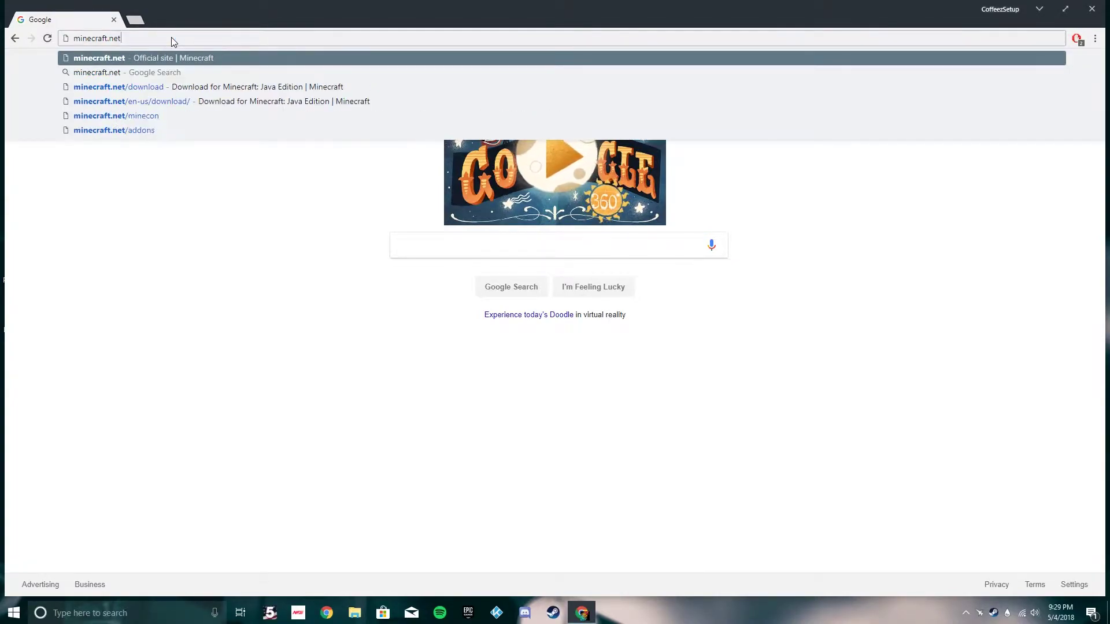
type("/downl")
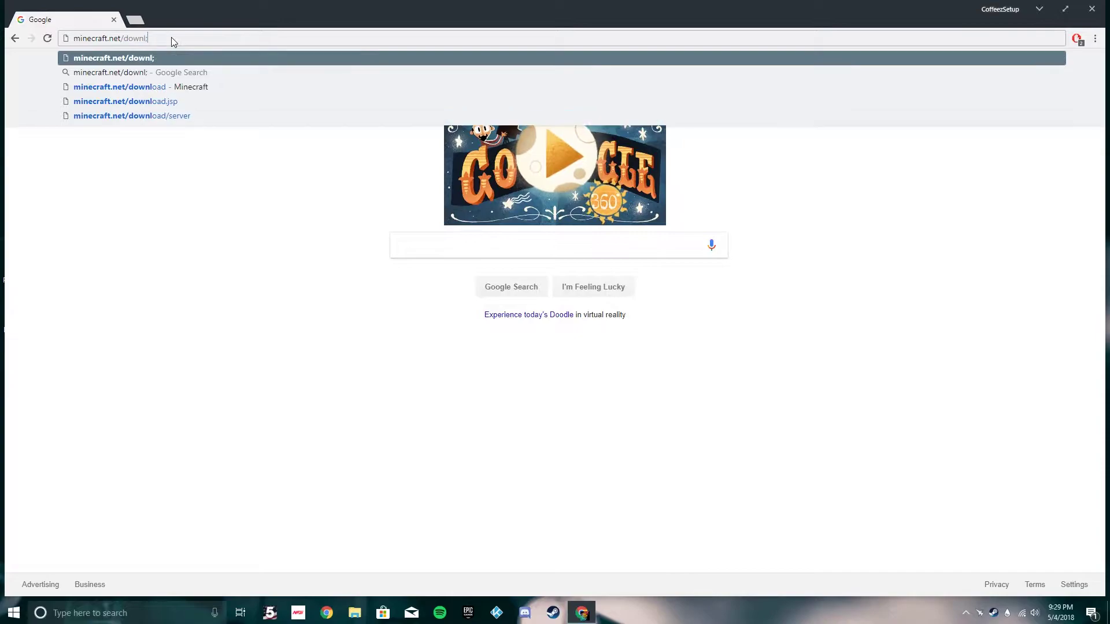
type("oad")
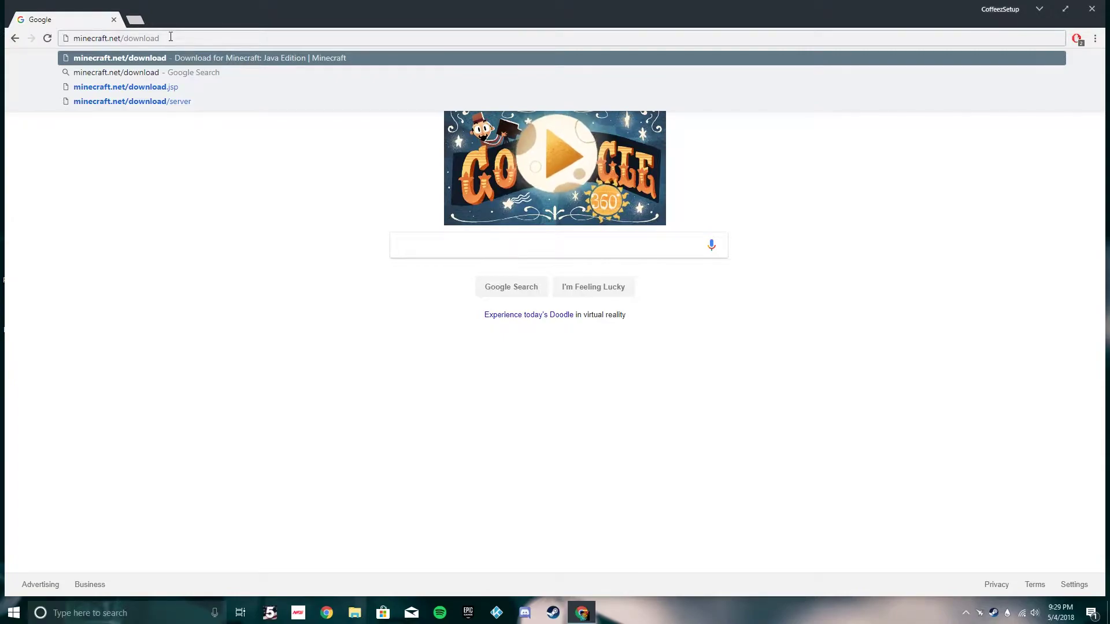
left_click_drag(171, 37, 125, 40)
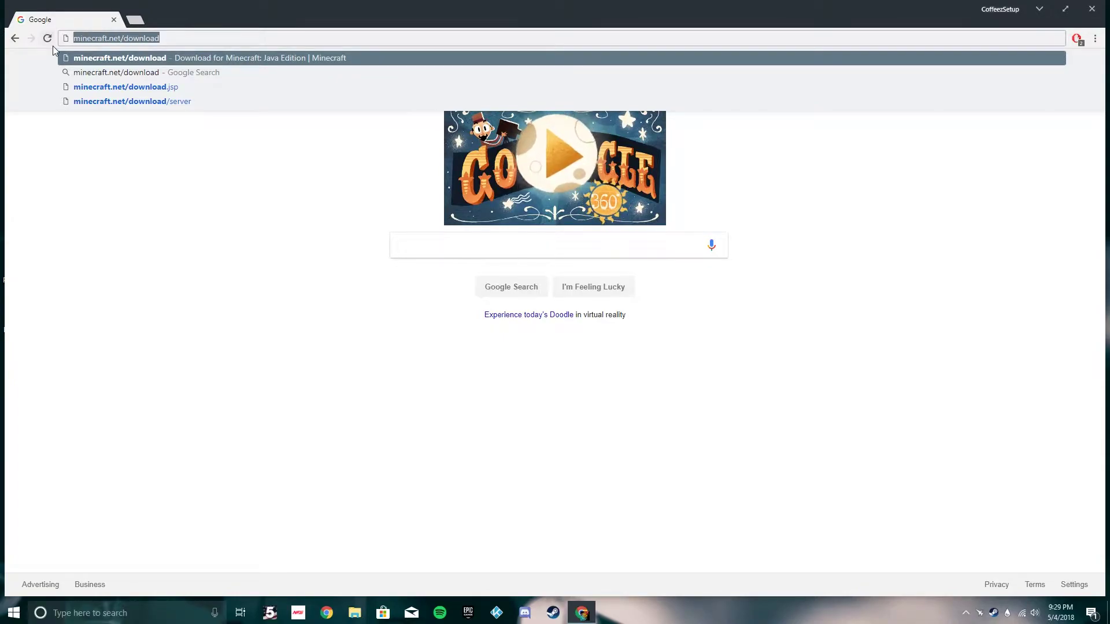
Load minecraft.net/download and follow the set-up-your-own-server link to the Java Edition server page.
key("Return")
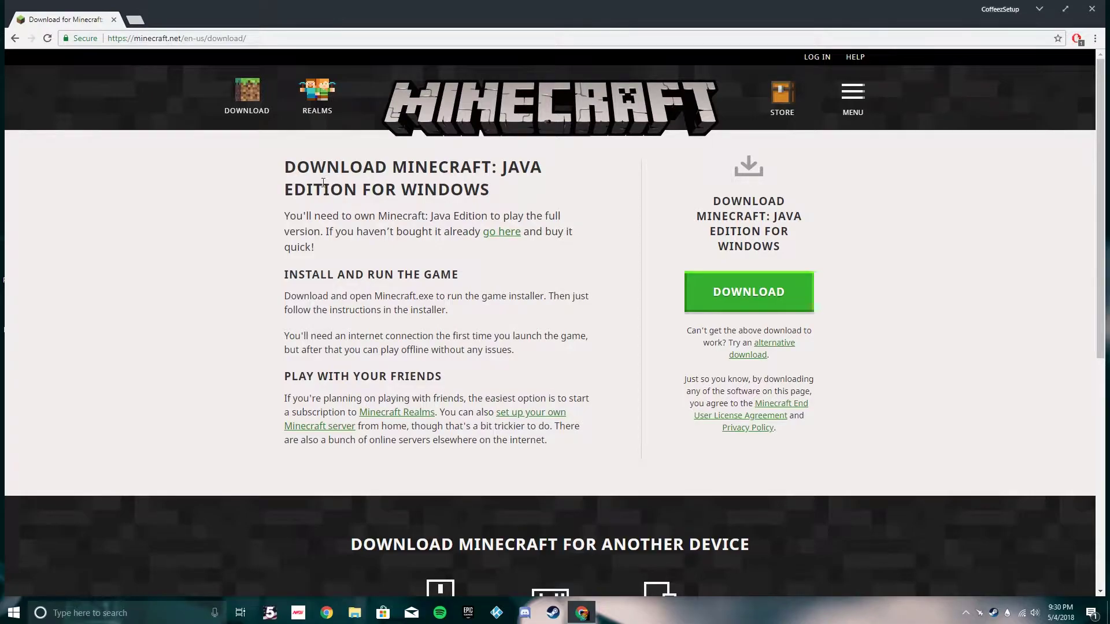
left_click_drag(283, 376, 444, 376)
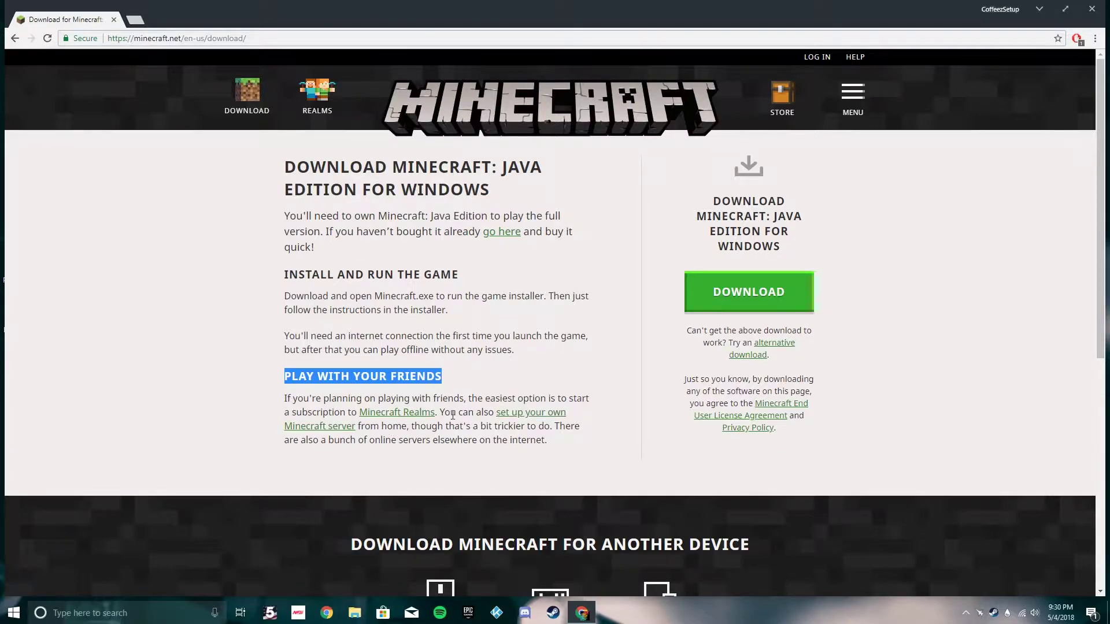
left_click_drag(440, 413, 491, 429)
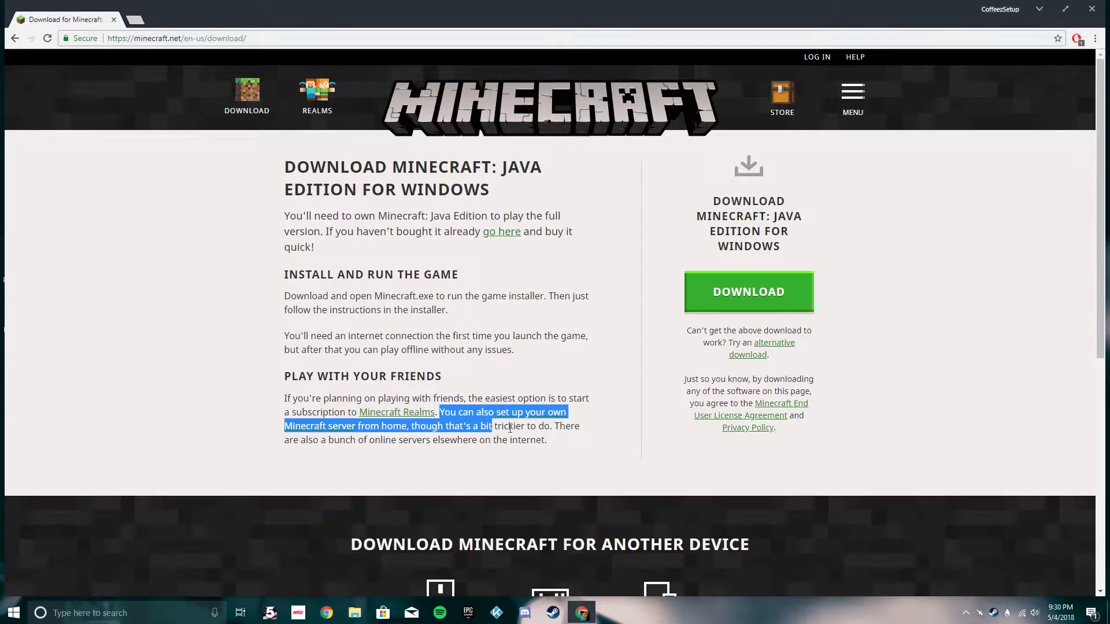
left_click(502, 429)
left_click(523, 416)
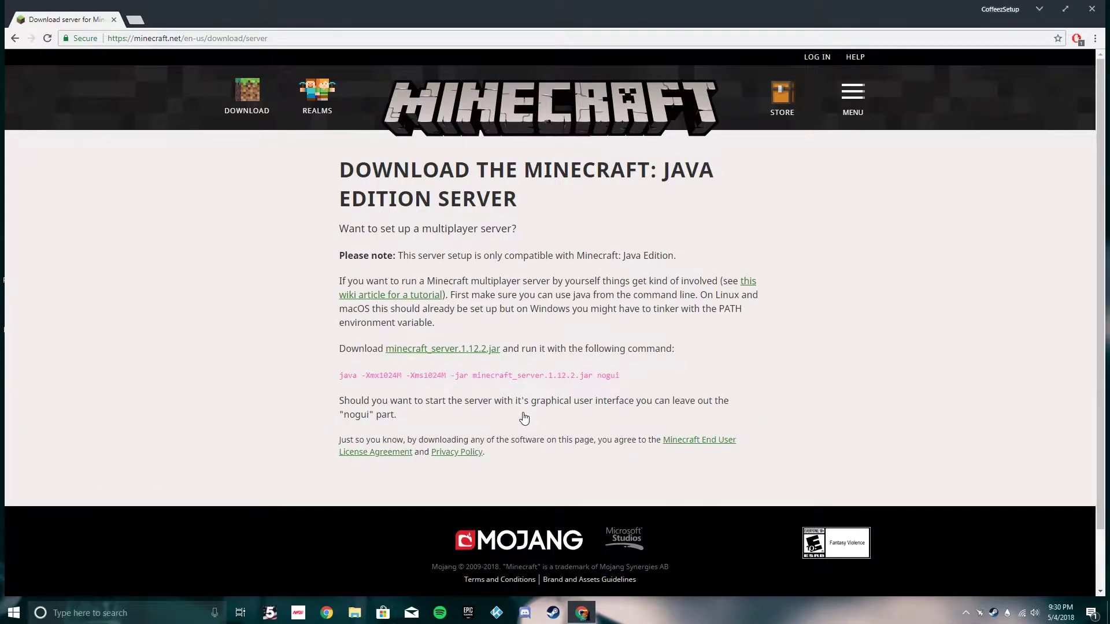
Download minecraft_server.1.12.2.jar and keep it despite the download warning.
left_click_drag(502, 349, 364, 349)
left_click(361, 346)
left_click_drag(317, 174, 754, 317)
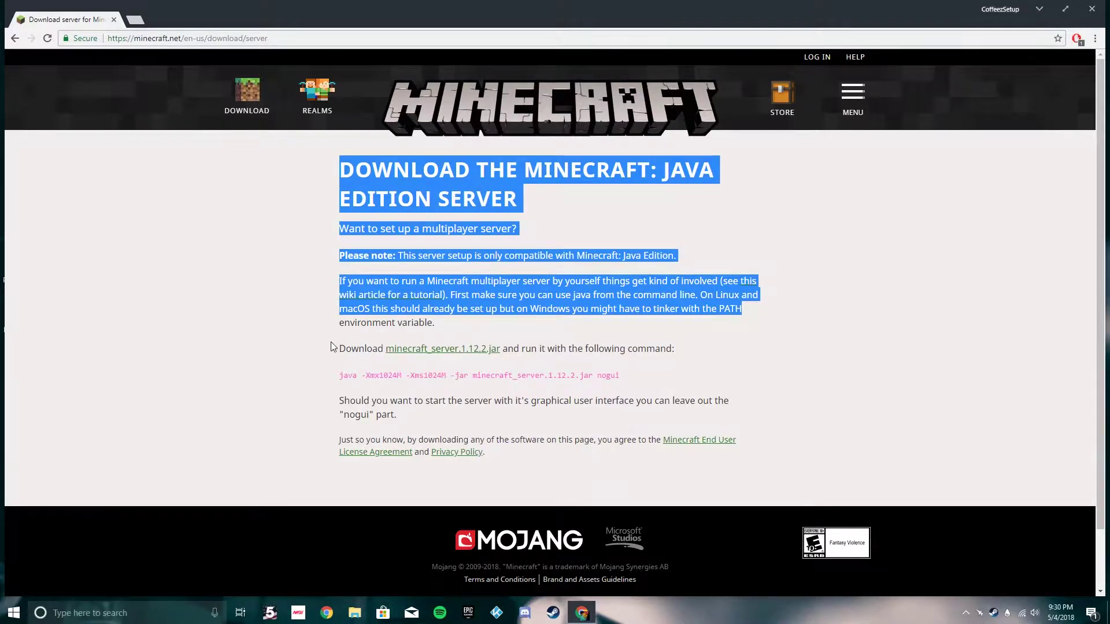
left_click(429, 350)
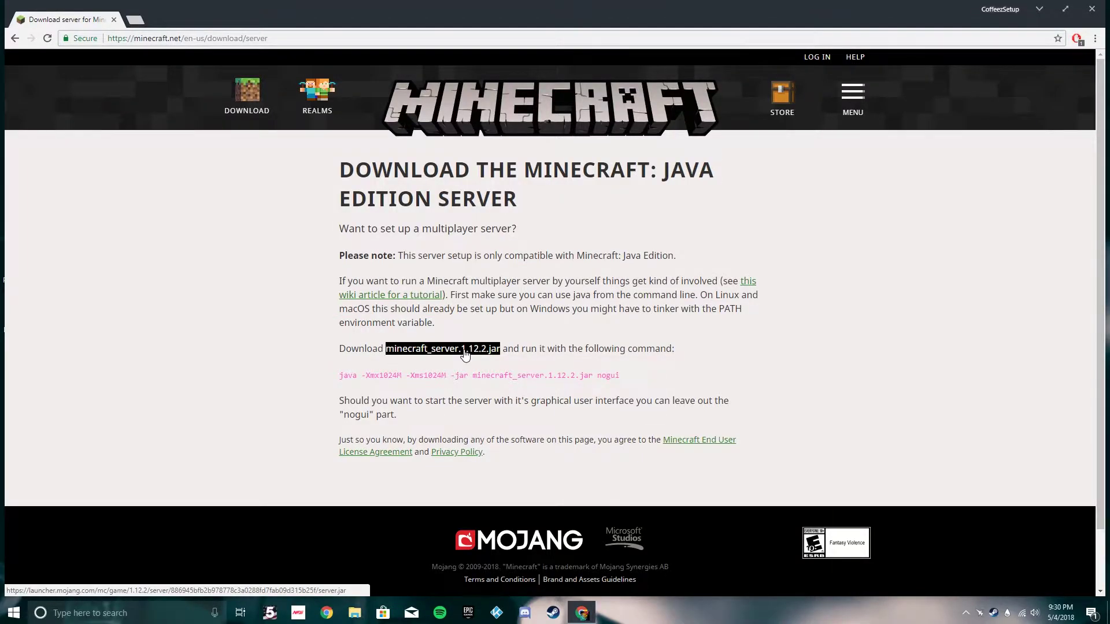
left_click_drag(340, 349, 669, 348)
left_click(648, 348)
left_click(471, 349)
left_click(463, 350)
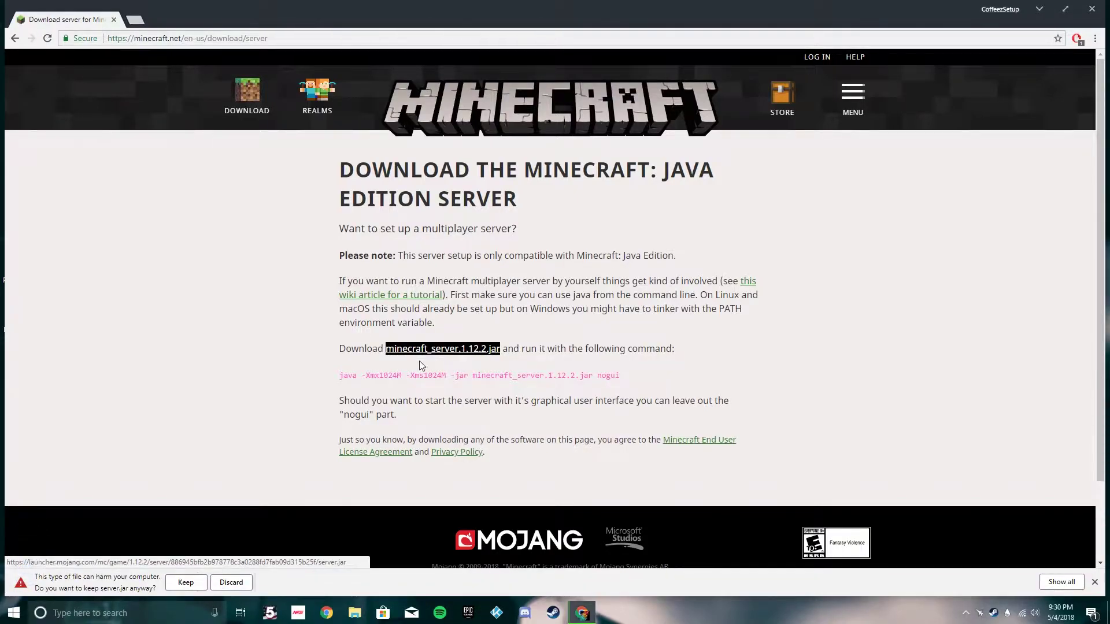
left_click(199, 581)
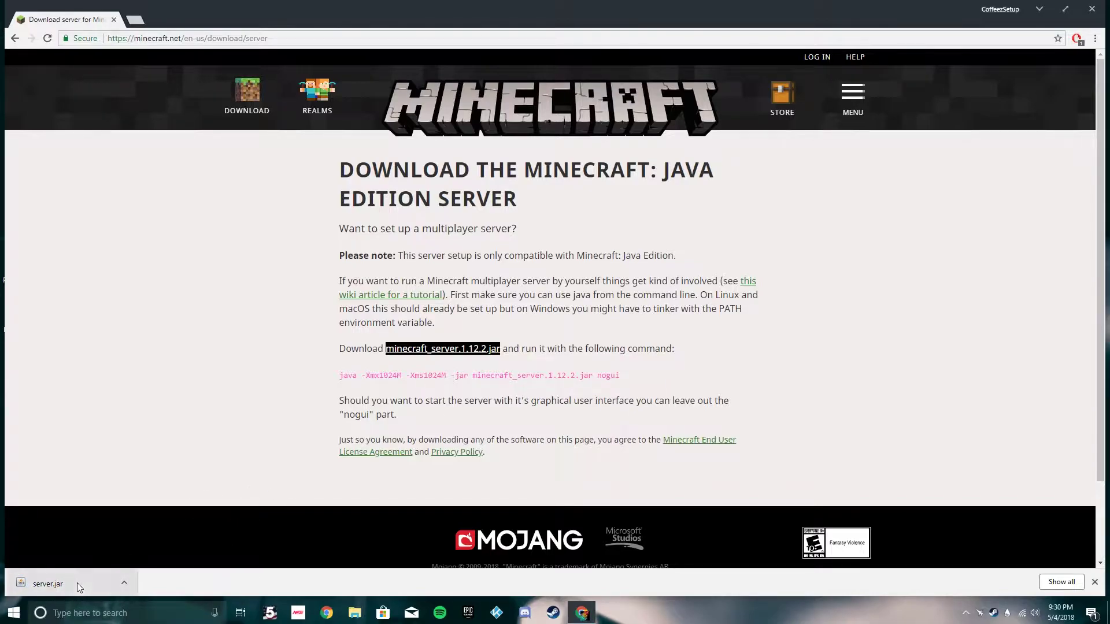
Drag the downloaded server.jar from Chrome onto the desktop.
scroll(601, 558, "down", 1)
left_click_drag(1105, 616, 627, 278)
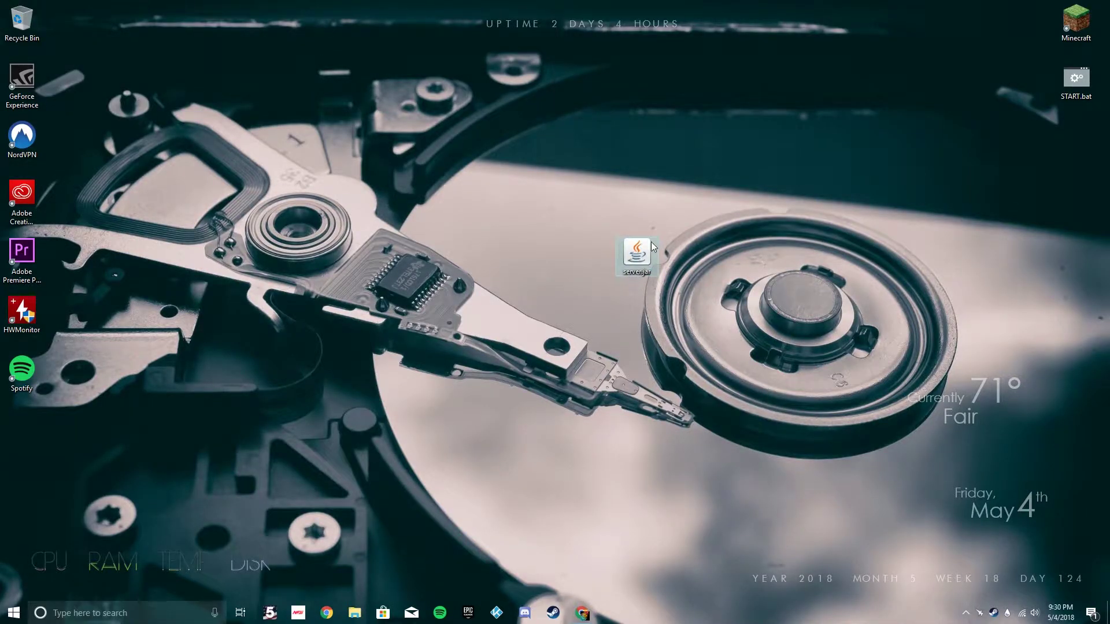
left_click_drag(553, 203, 699, 311)
left_click_drag(550, 175, 564, 193)
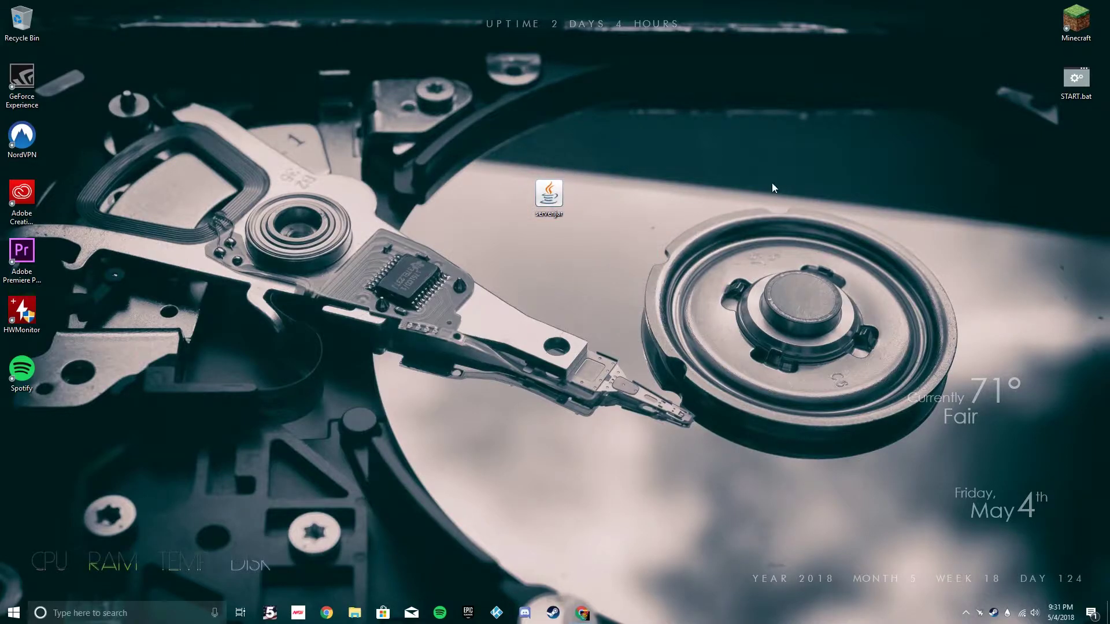
Create a desktop folder named Server and move server.jar into it.
right_click(697, 168)
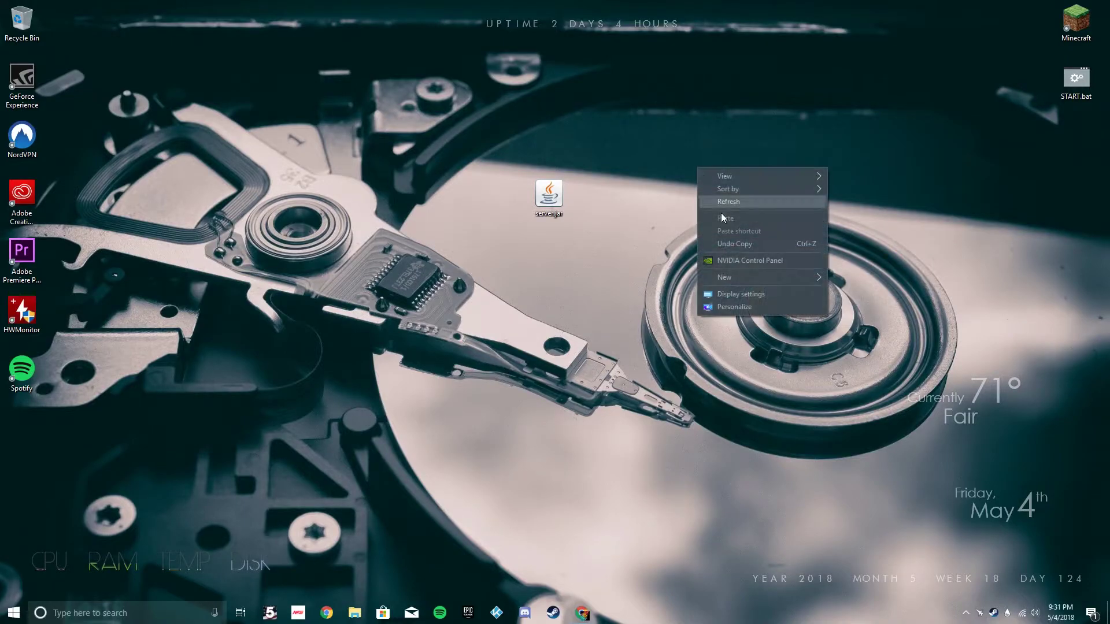
mouse_move(809, 272)
left_click(848, 278)
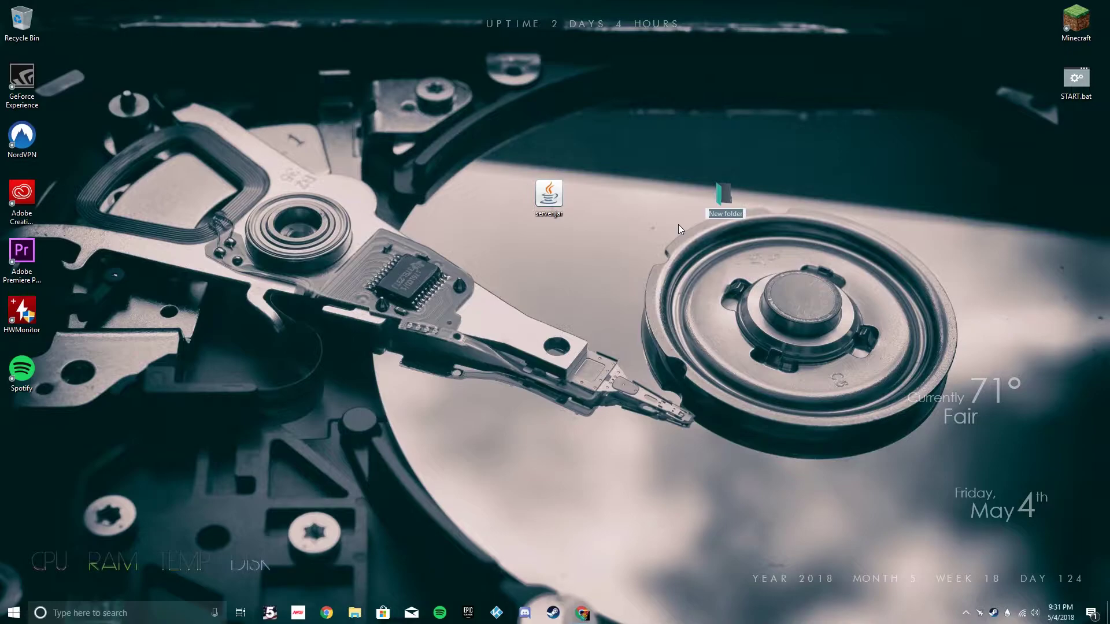
type("Server")
key("Return")
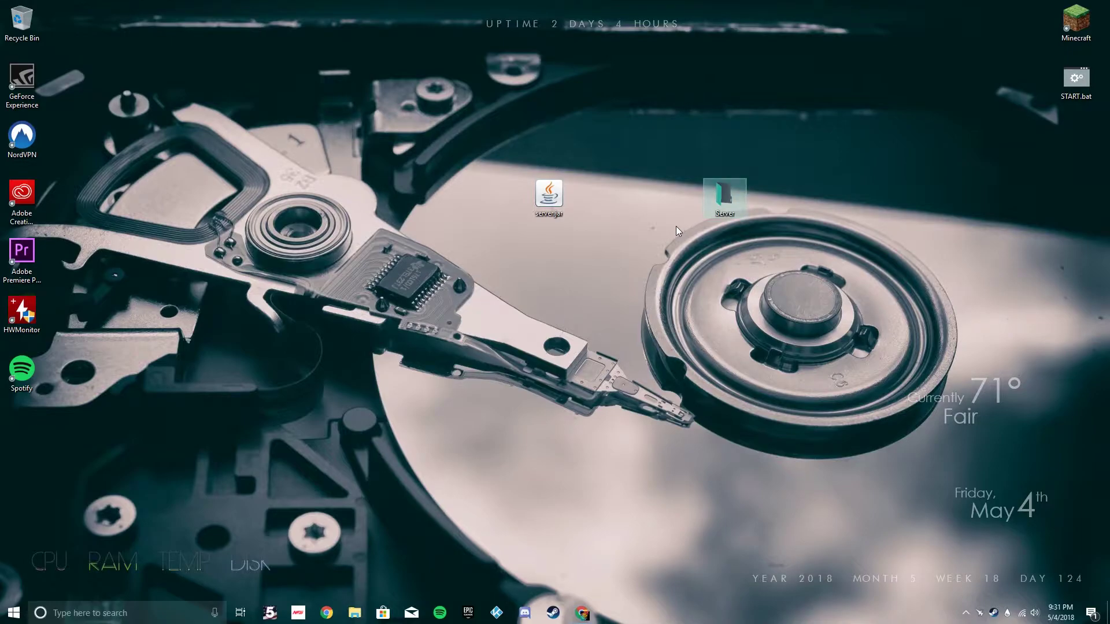
left_click_drag(730, 207, 659, 164)
left_click_drag(813, 107, 648, 135)
left_click_drag(744, 128, 743, 128)
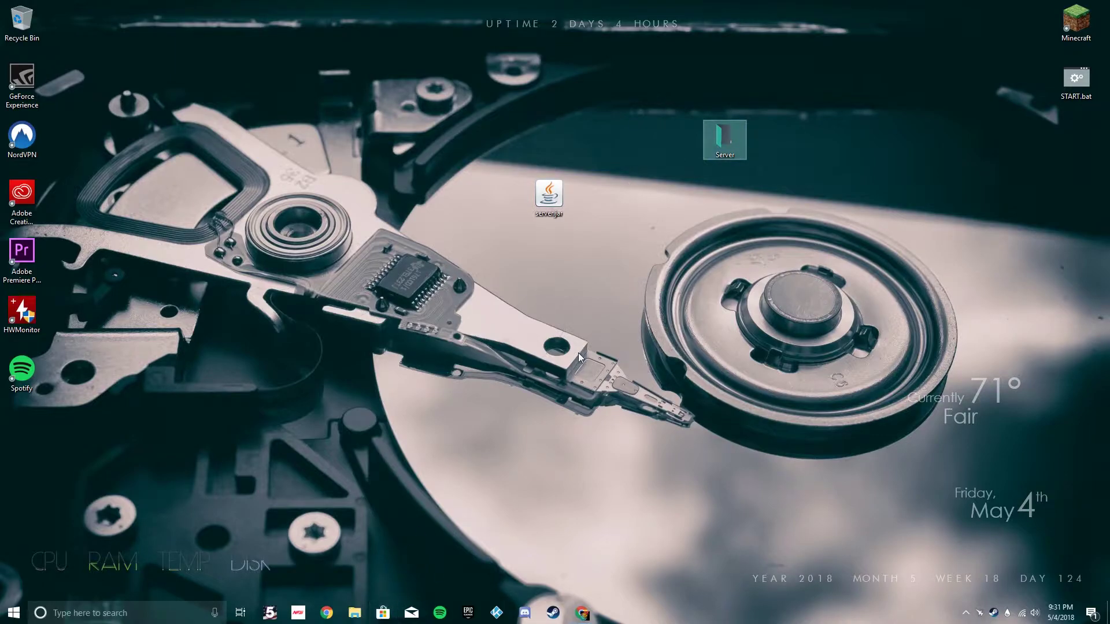
left_click_drag(472, 133, 633, 273)
left_click_drag(542, 202, 714, 145)
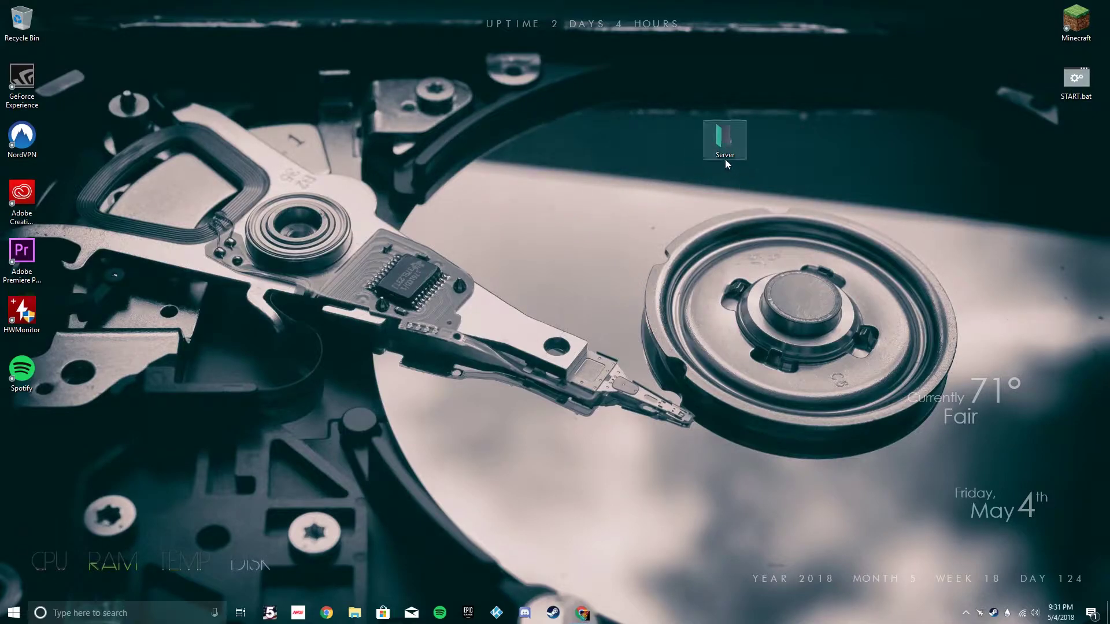
Open the Server folder and run server.jar once from its context menu.
double_click(724, 155)
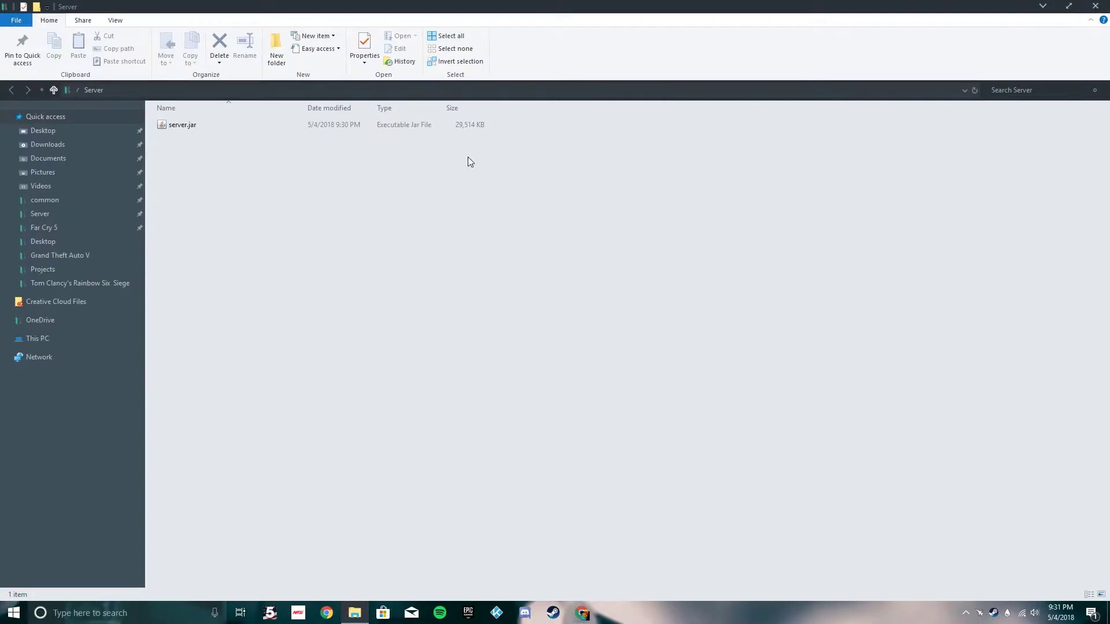
right_click(265, 126)
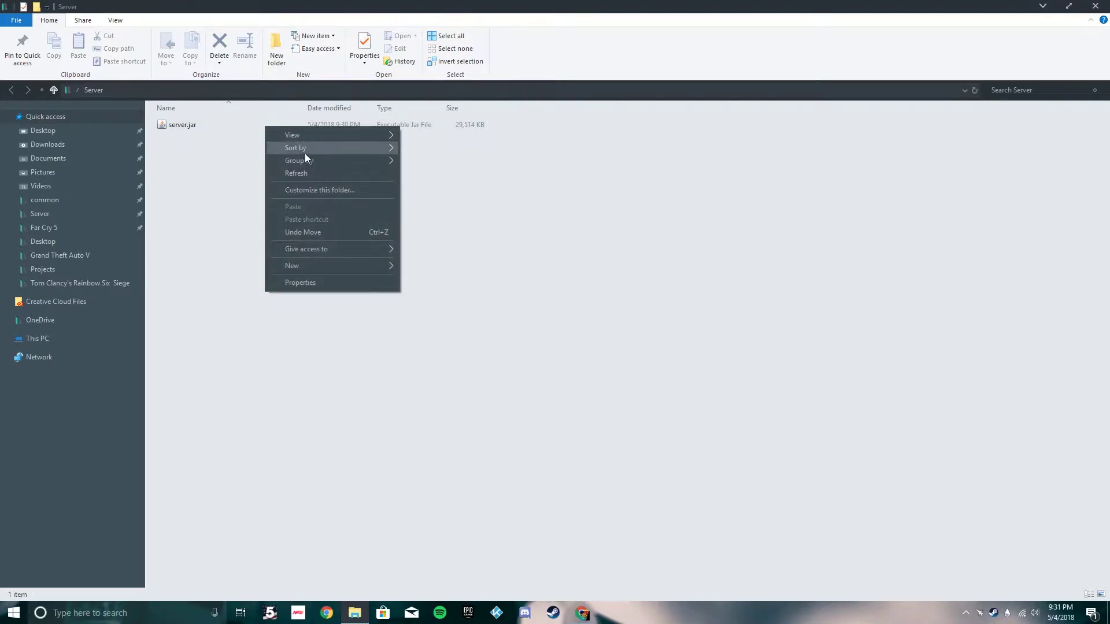
left_click(231, 128)
right_click(231, 128)
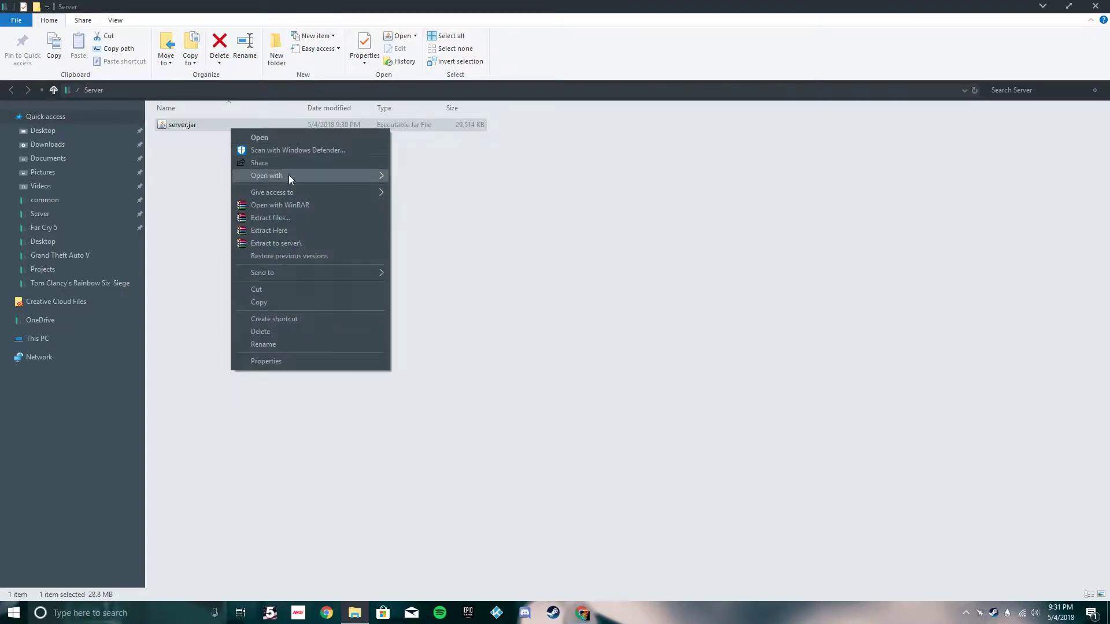
mouse_move(330, 176)
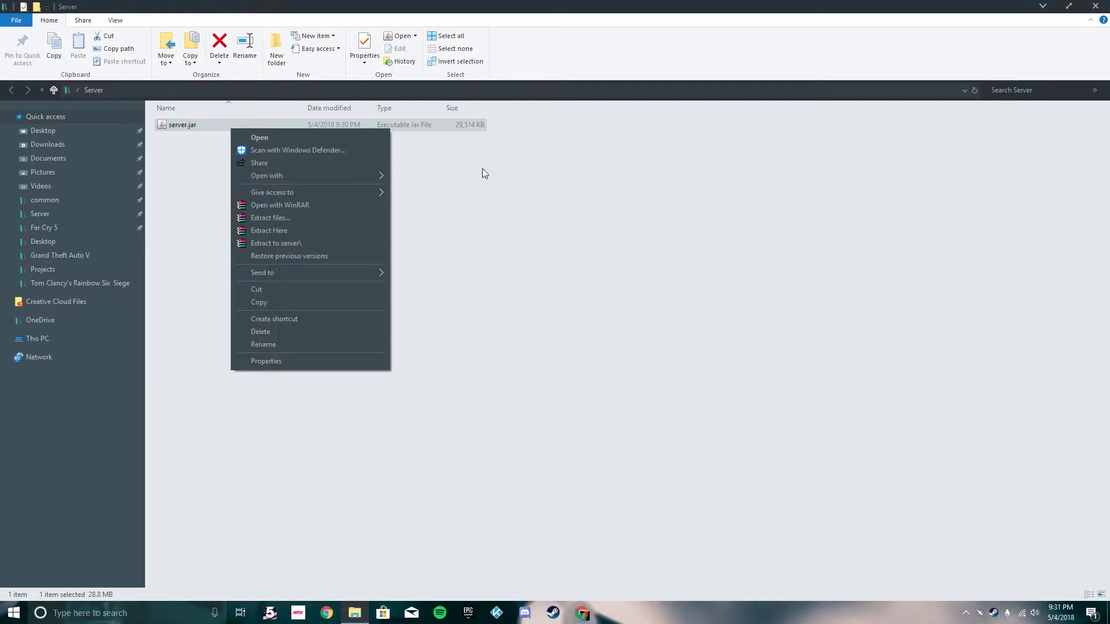
left_click(442, 127)
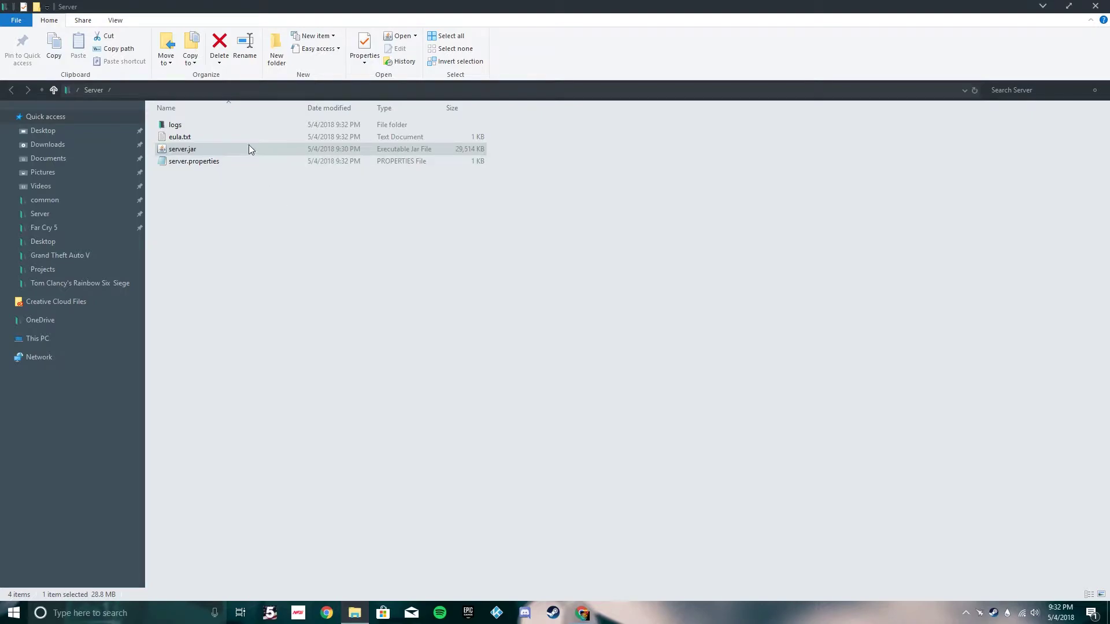
Select the four items (logs, eula.txt, server.properties, server.jar), then clear the selection.
left_click_drag(246, 199, 220, 126)
left_click(219, 185)
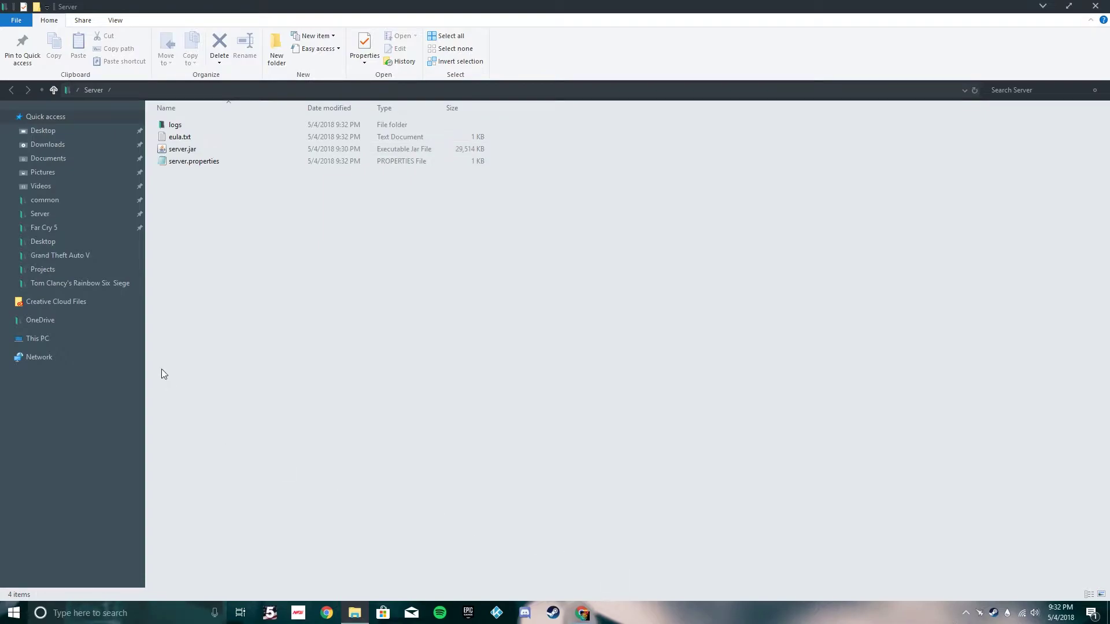
left_click_drag(193, 183, 168, 119)
left_click(226, 185)
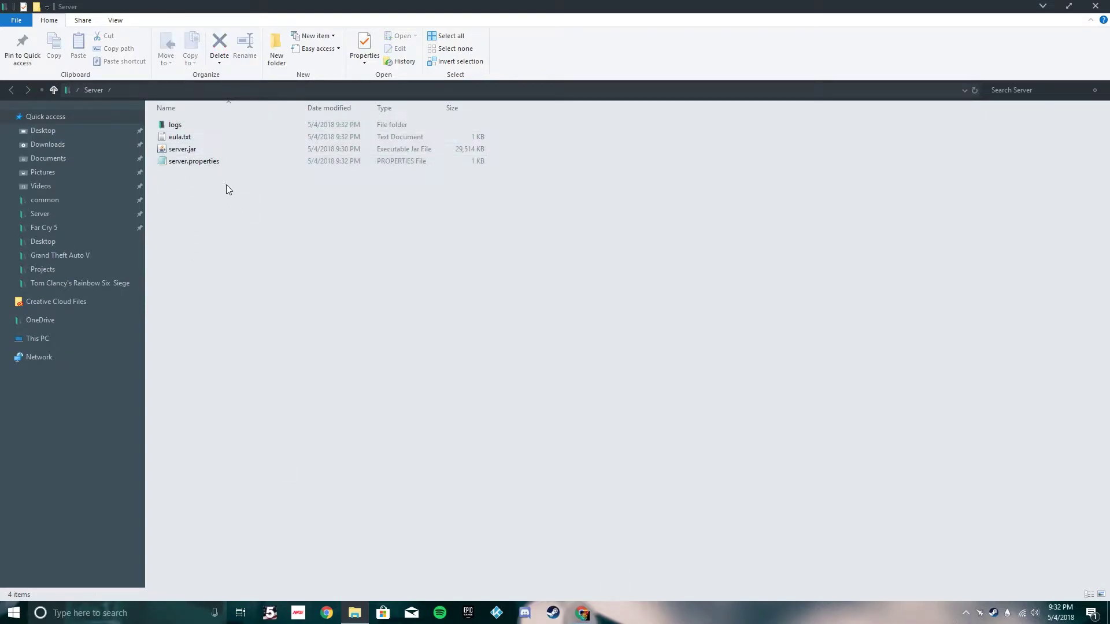
Change eula.txt from eula=false to eula=true, save it, and close Notepad.
double_click(202, 136)
left_click_drag(694, 173, 469, 195)
type("true")
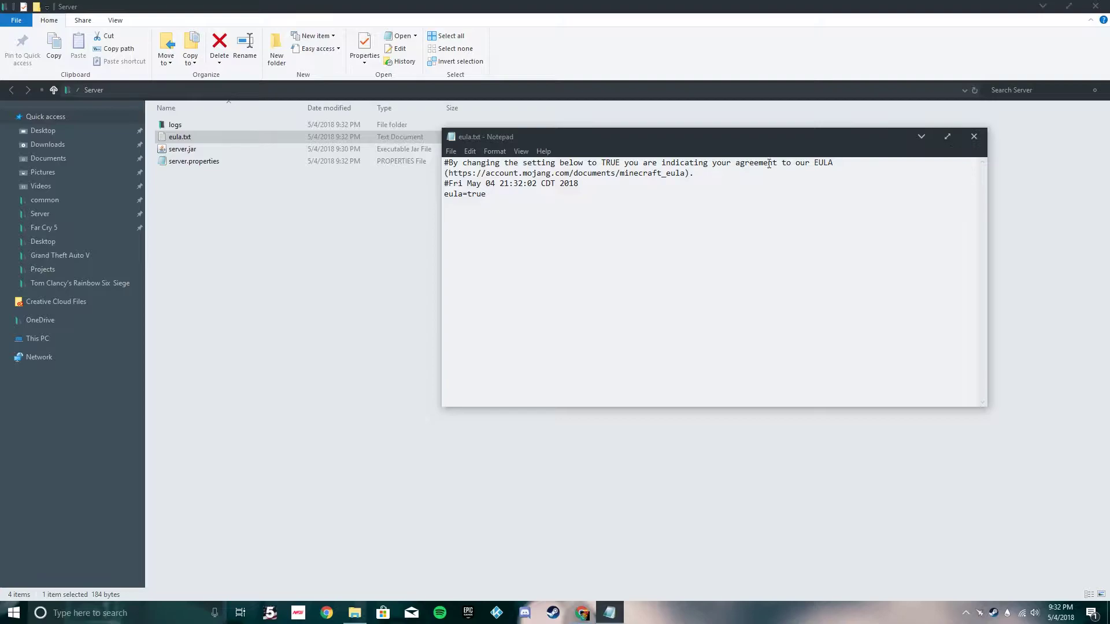
left_click(451, 150)
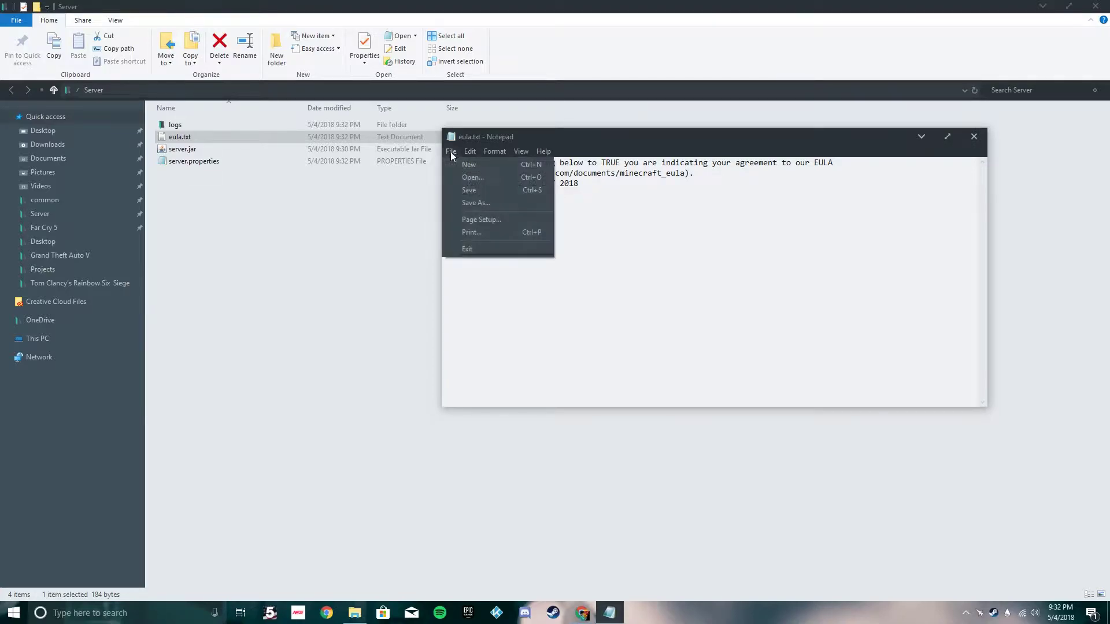
left_click(468, 189)
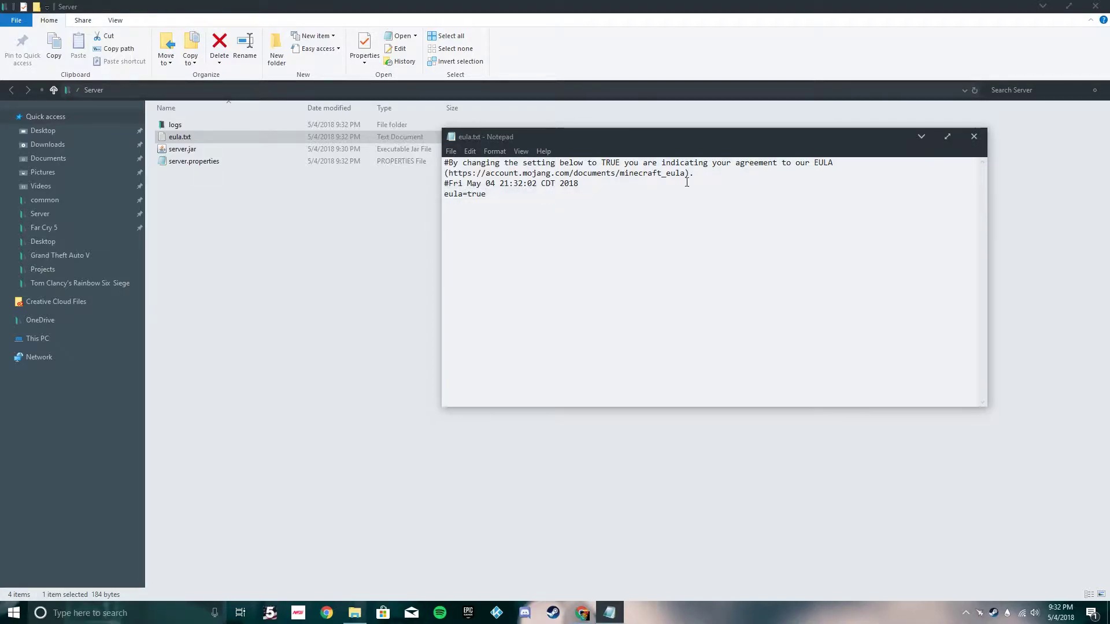
left_click(973, 138)
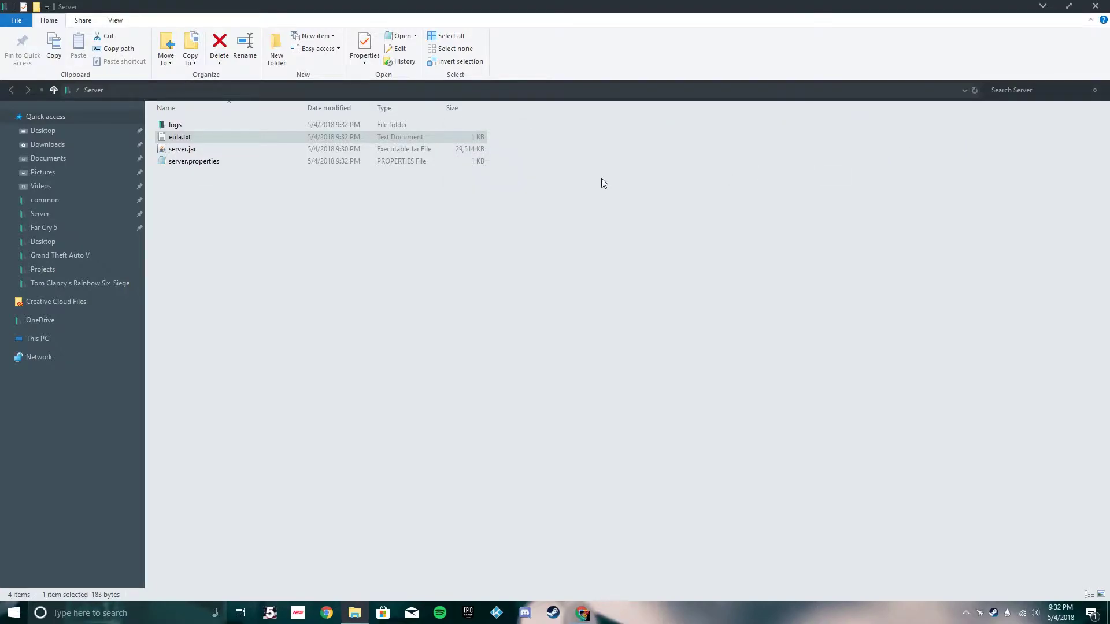
Run server.jar until the log shows Done, then shut it down with the stop command.
double_click(270, 152)
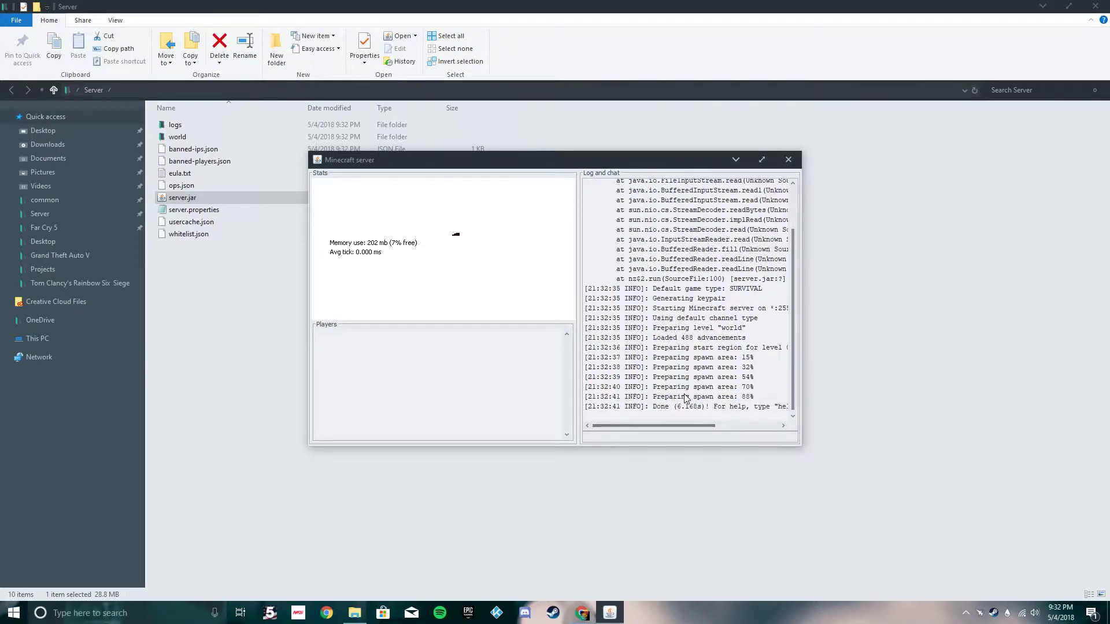
left_click_drag(653, 406, 795, 412)
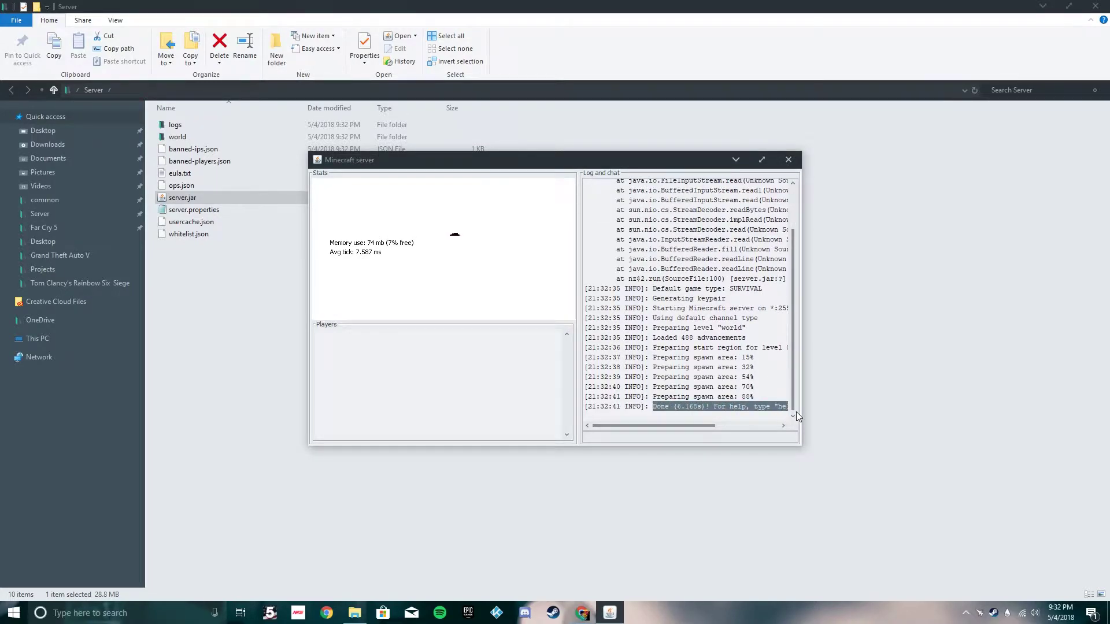
left_click(683, 436)
type("stop")
key("Return")
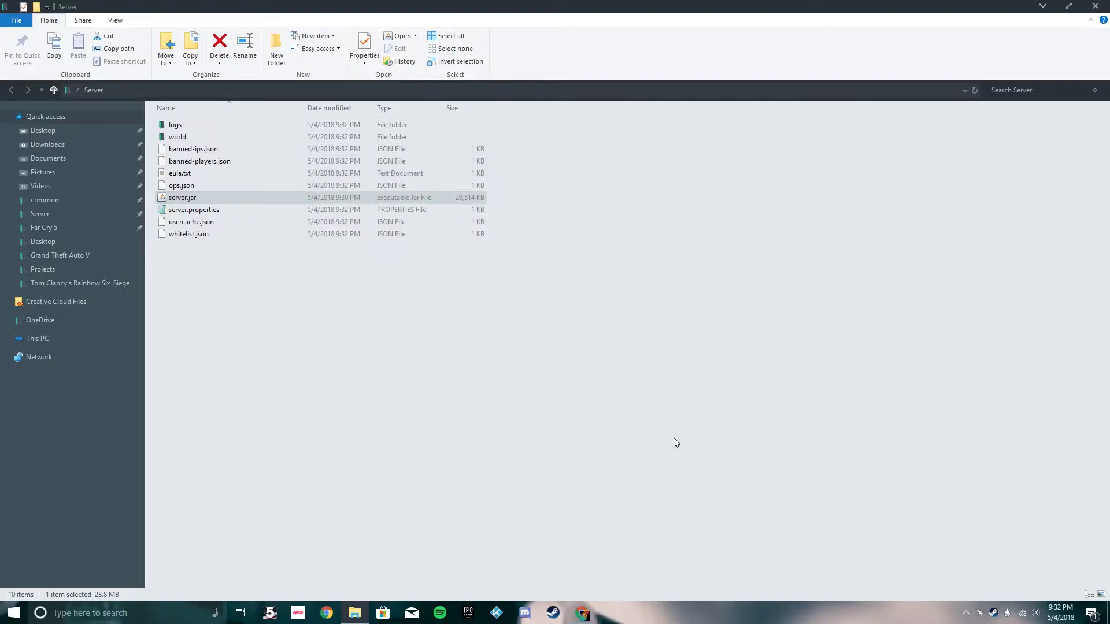
Add a blank text document named Start to the Server folder.
right_click(294, 282)
mouse_move(422, 426)
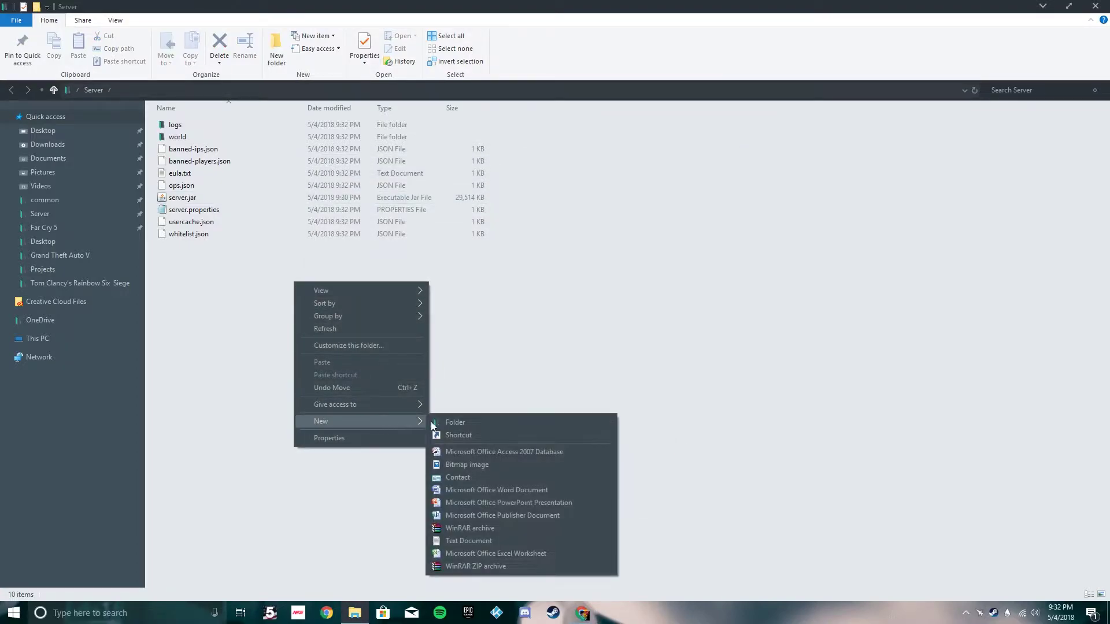
left_click(484, 541)
type("Start.txt")
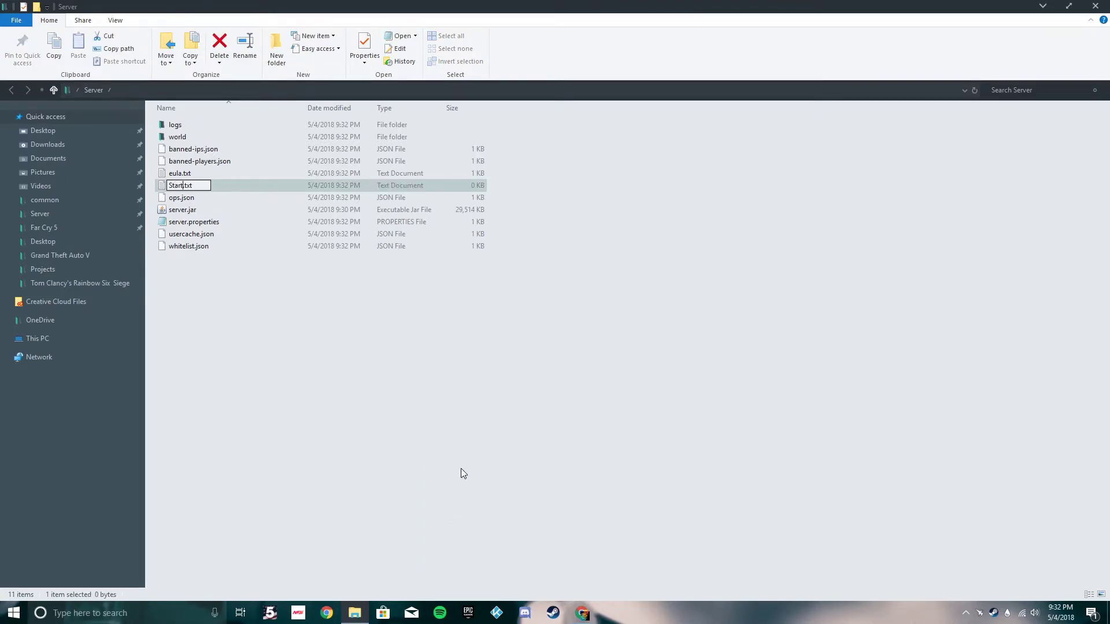
key("Return")
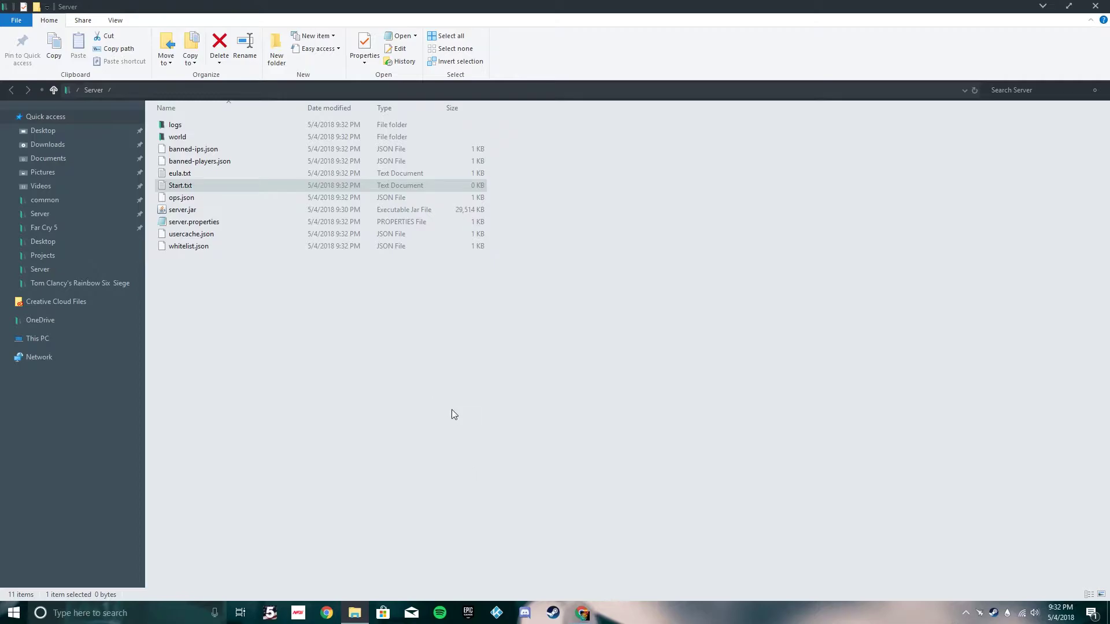